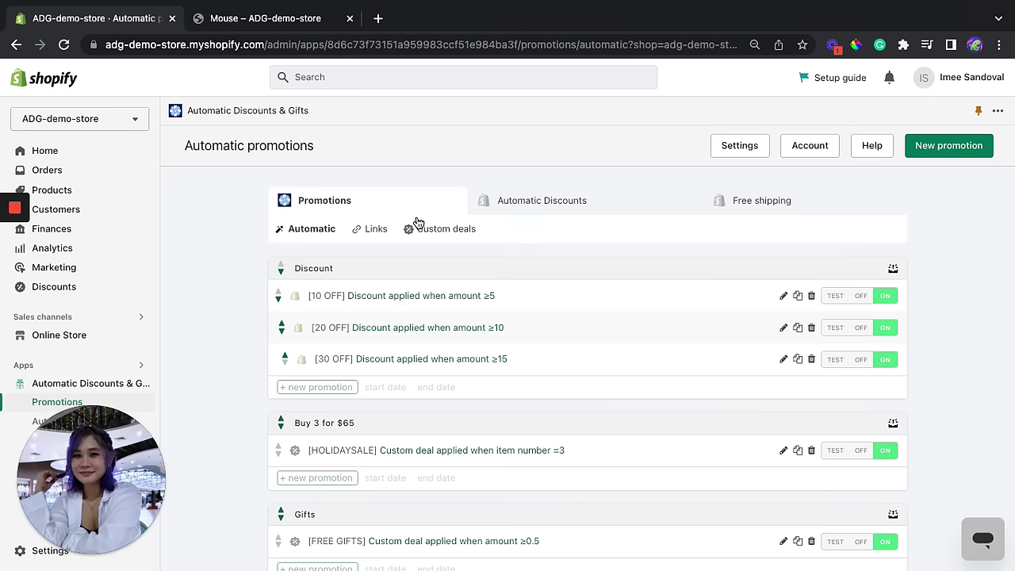
Create a new custom deal and change its code to LIMITEDOFFER.
left_click(438, 231)
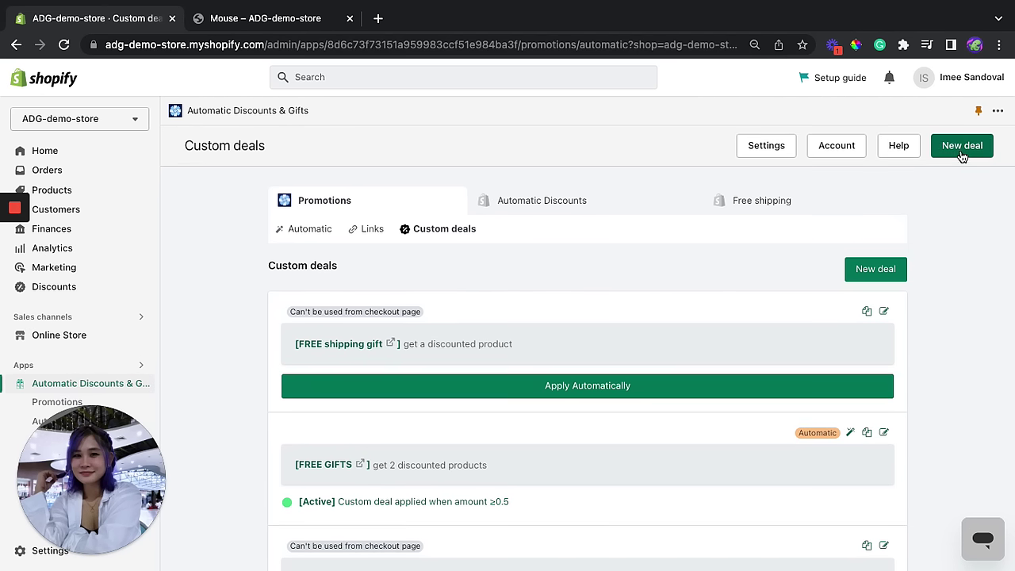
left_click(962, 150)
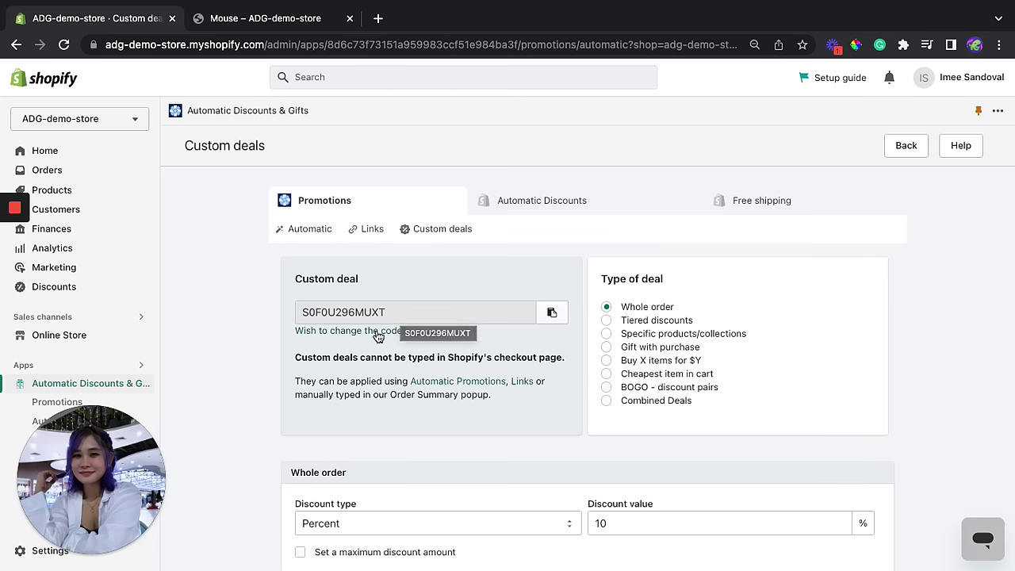
left_click(378, 333)
left_click_drag(564, 360, 453, 361)
key("BackSpace")
type("L")
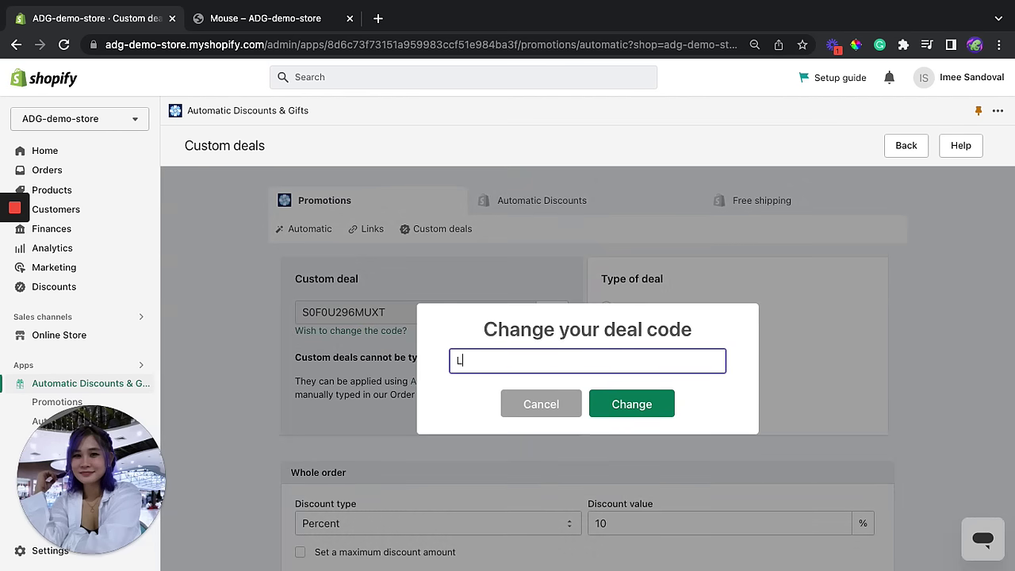
type("IMITEDOFFER")
left_click(630, 403)
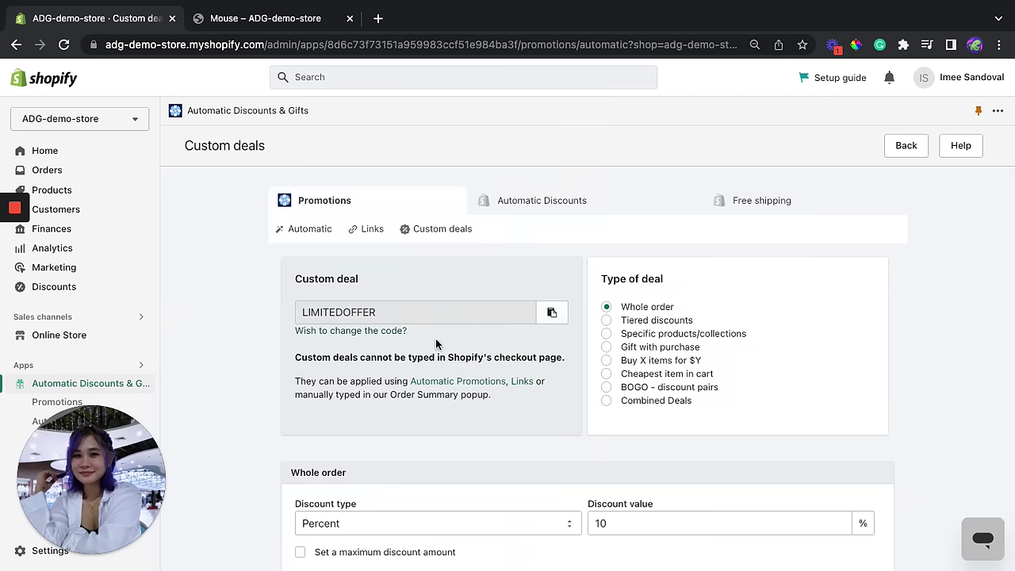
Switch the deal type to Gift with purchase.
scroll(482, 310, "down", 1)
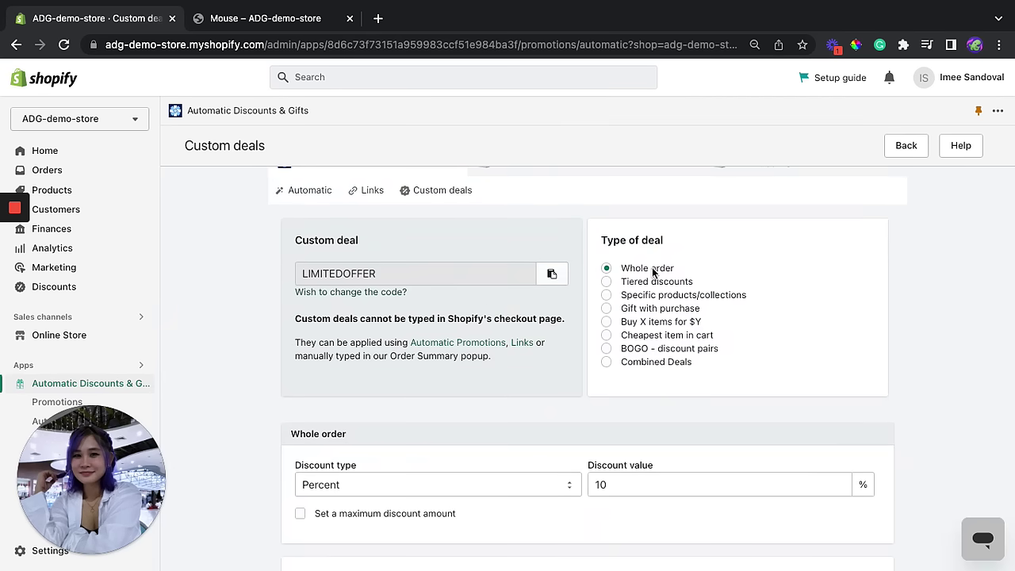
left_click(607, 309)
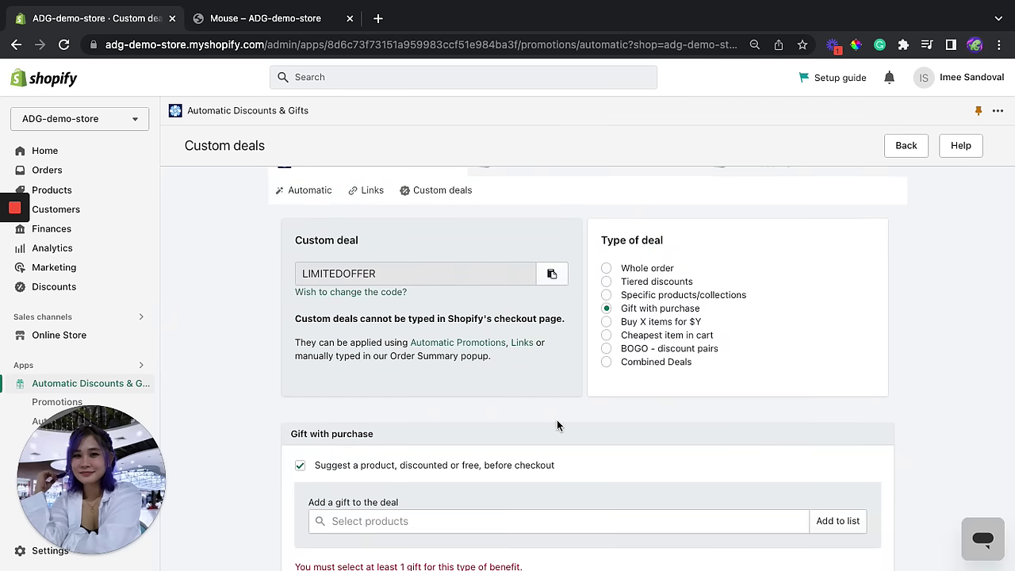
scroll(557, 420, "down", 2)
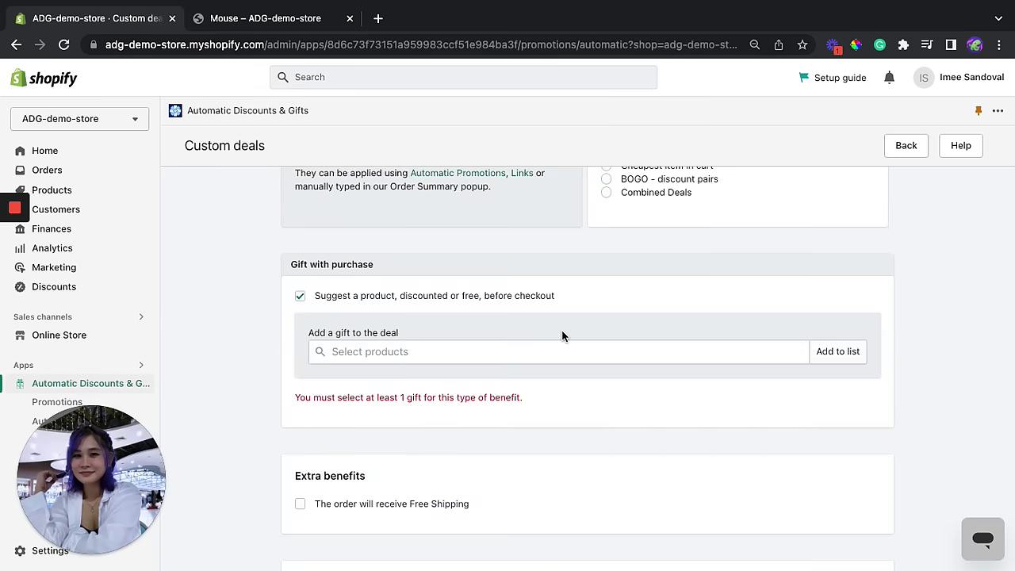
Add Mouse Pad – Black as the 50%-off gift item.
left_click(843, 356)
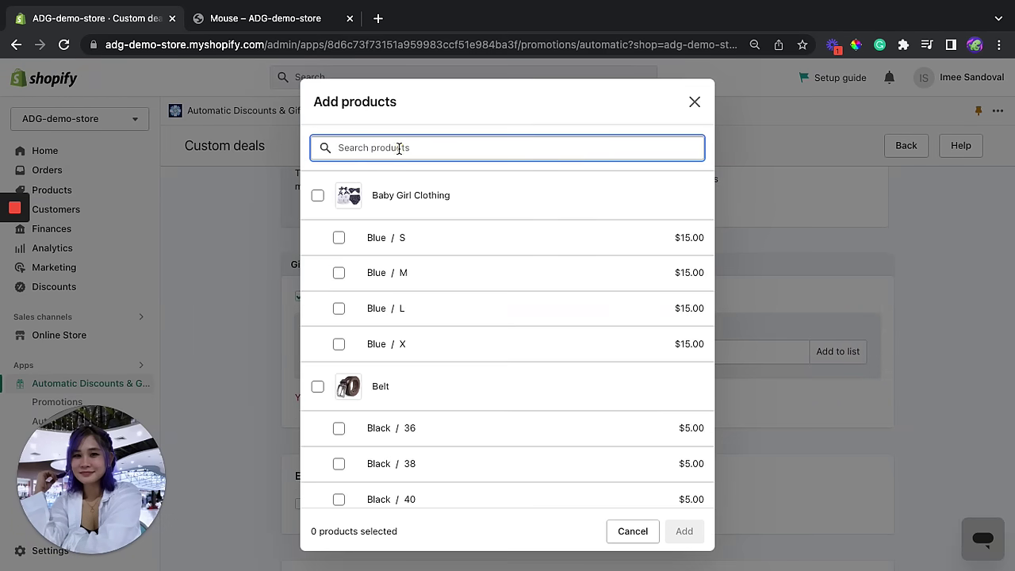
type("mouse")
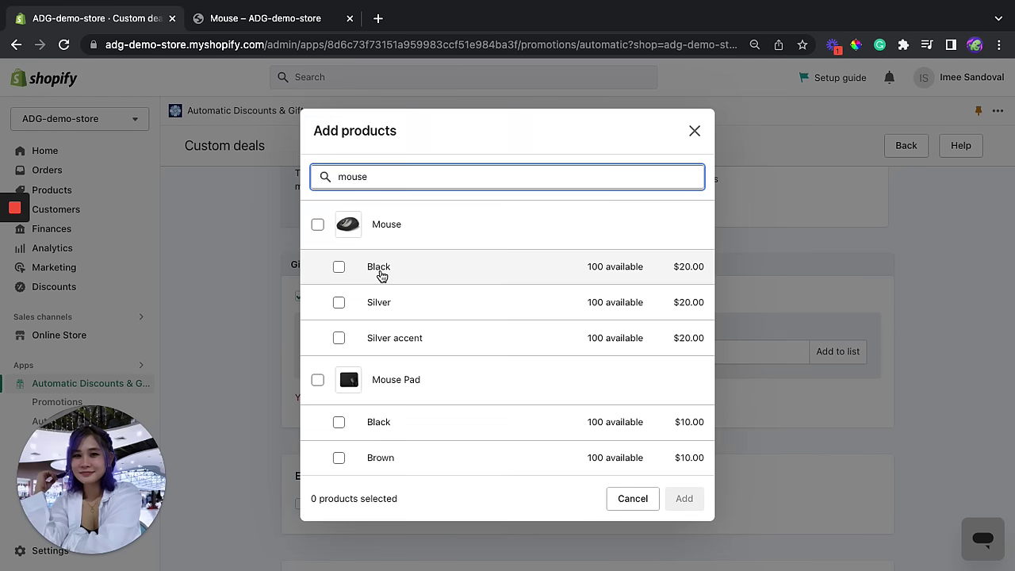
left_click(340, 424)
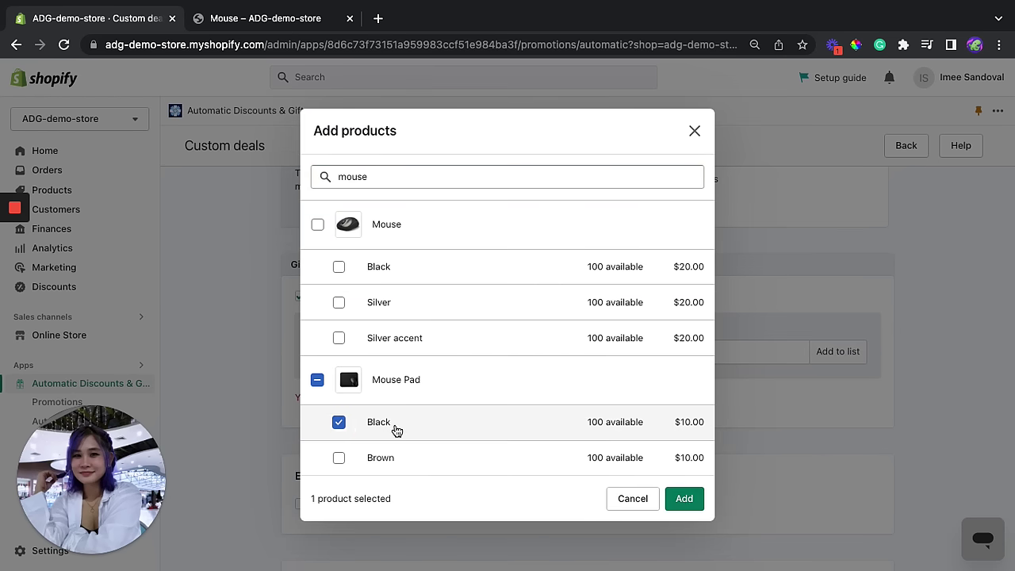
left_click(686, 498)
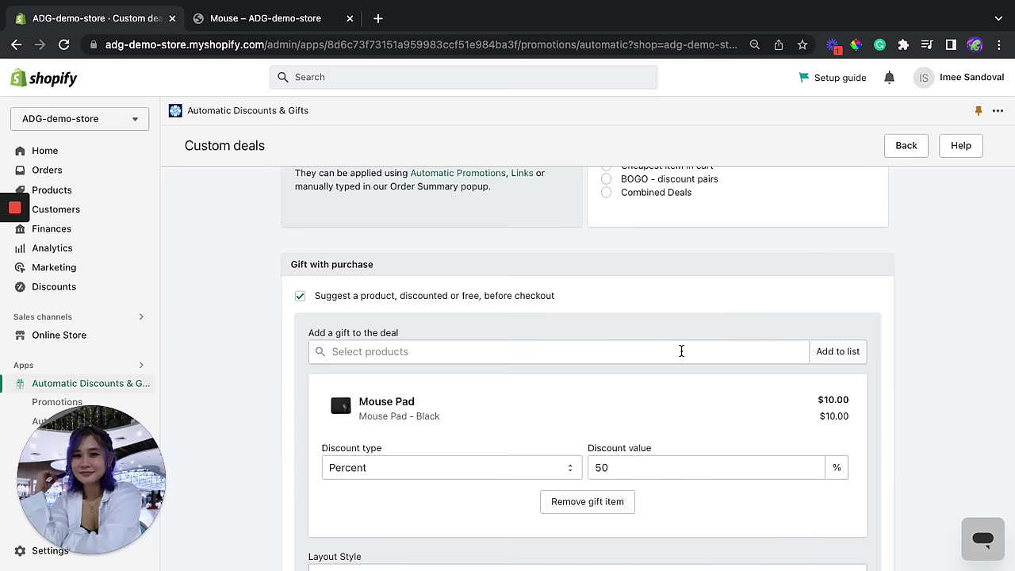
scroll(673, 332, "down", 2)
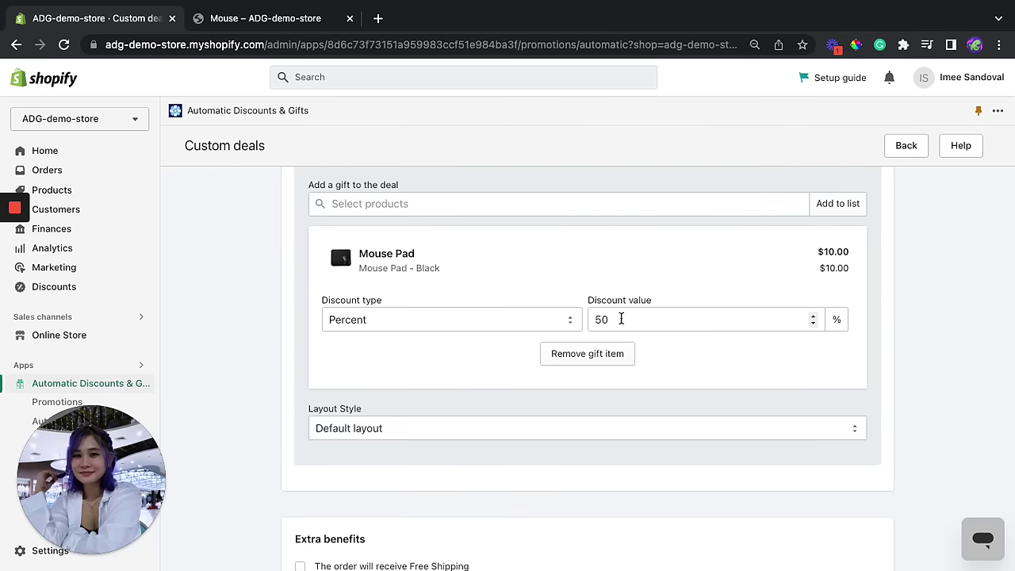
scroll(638, 297, "up", 1)
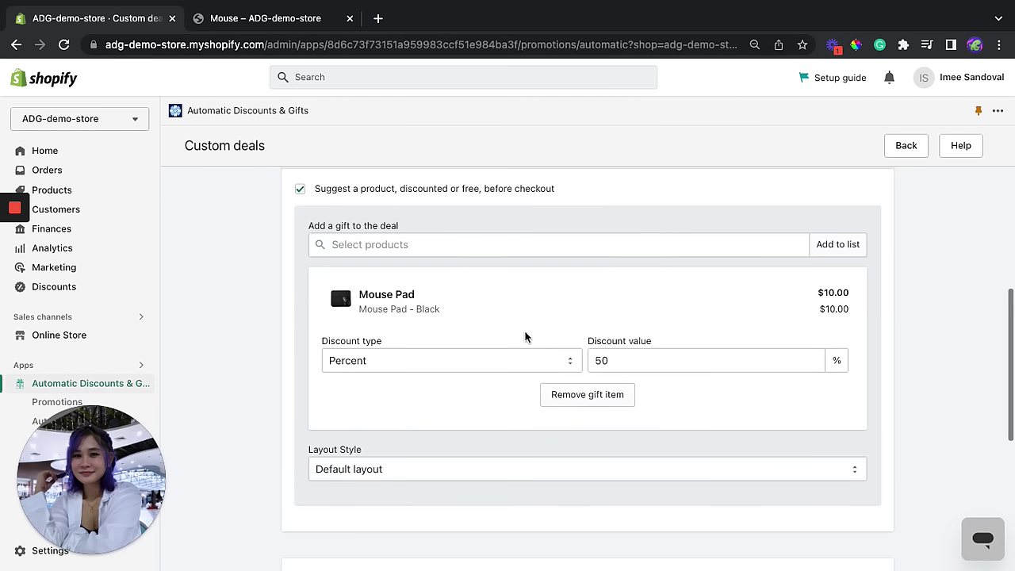
scroll(525, 337, "up", 2)
scroll(585, 330, "up", 1)
scroll(639, 336, "down", 2)
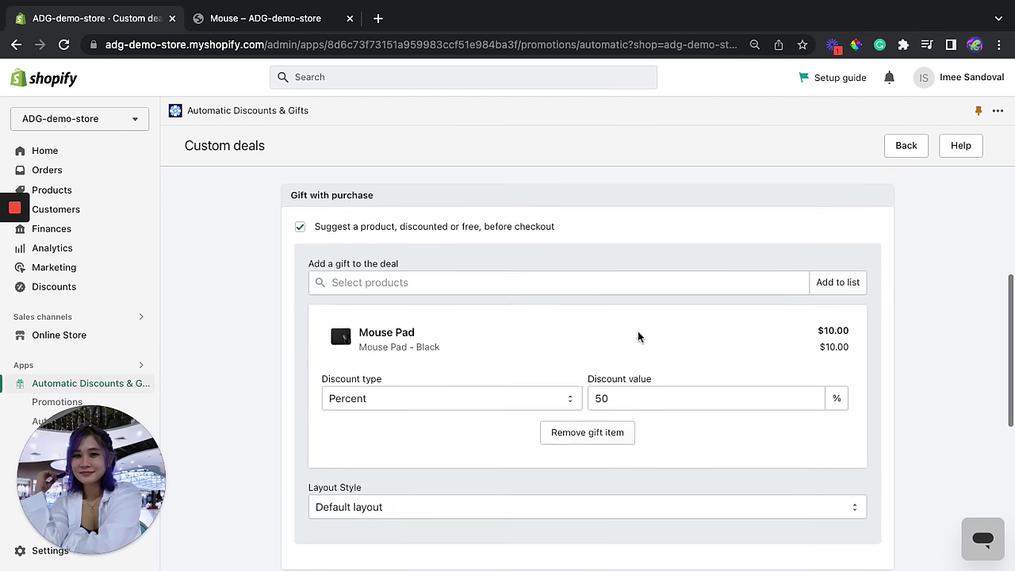
scroll(639, 337, "down", 1)
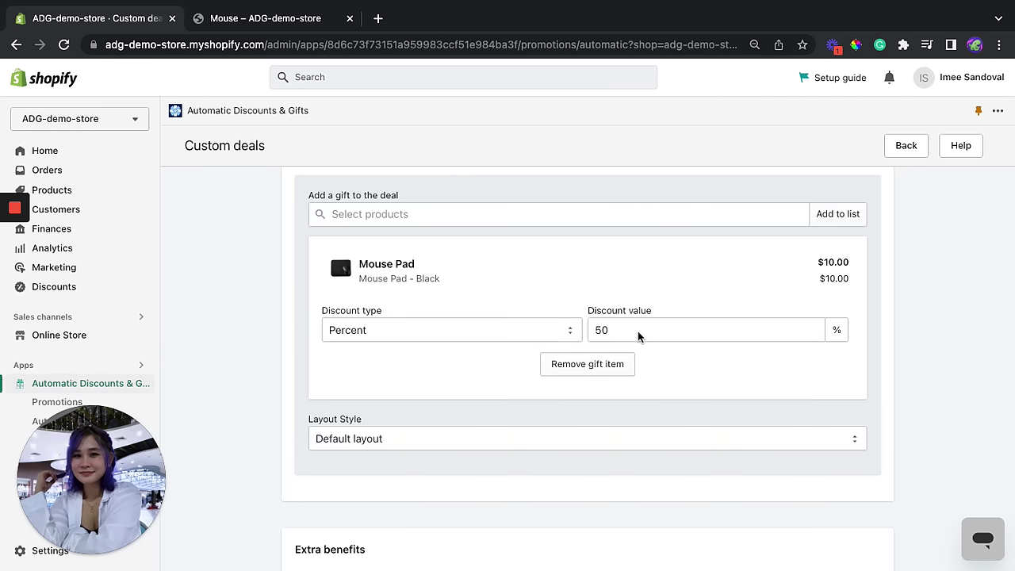
Add Free Shipping, applied to any order, as the deal's extra benefit.
scroll(638, 337, "down", 3)
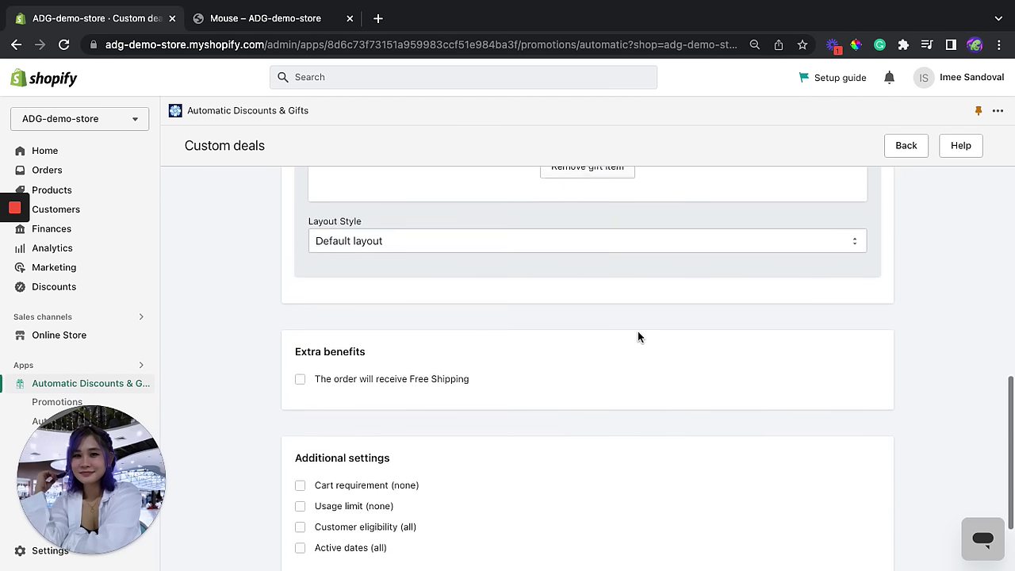
scroll(639, 337, "down", 1)
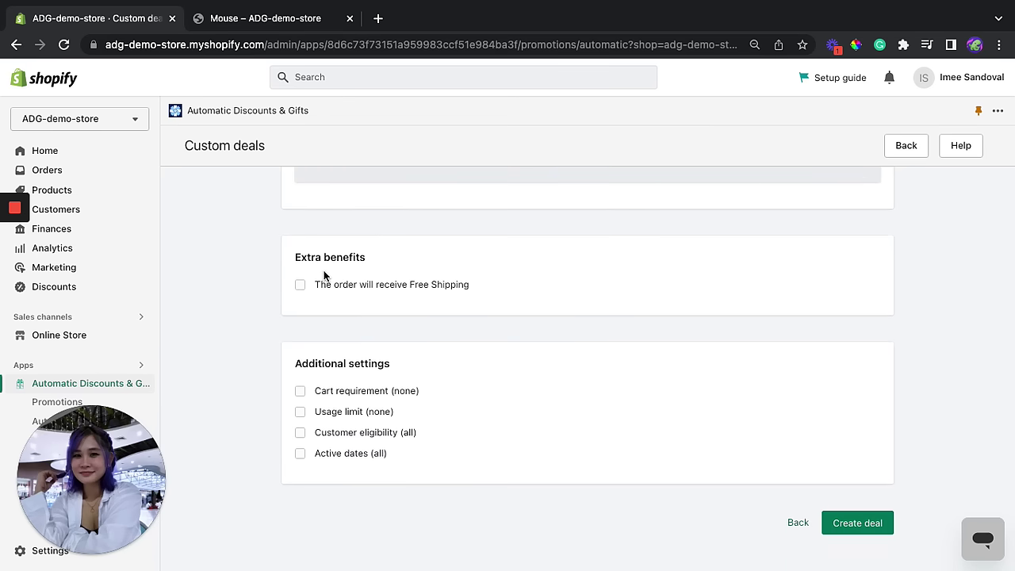
left_click(301, 284)
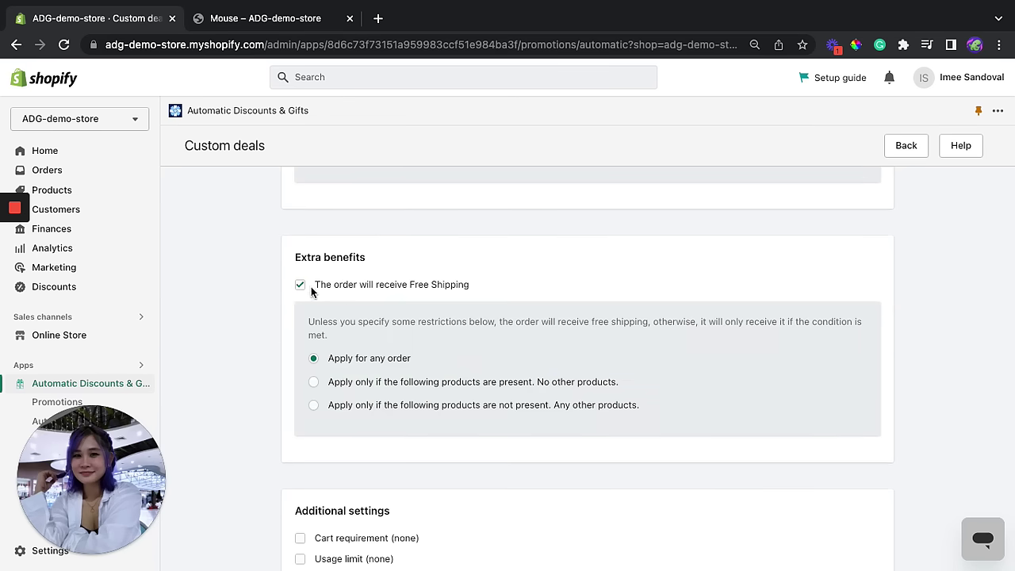
scroll(448, 273, "down", 1)
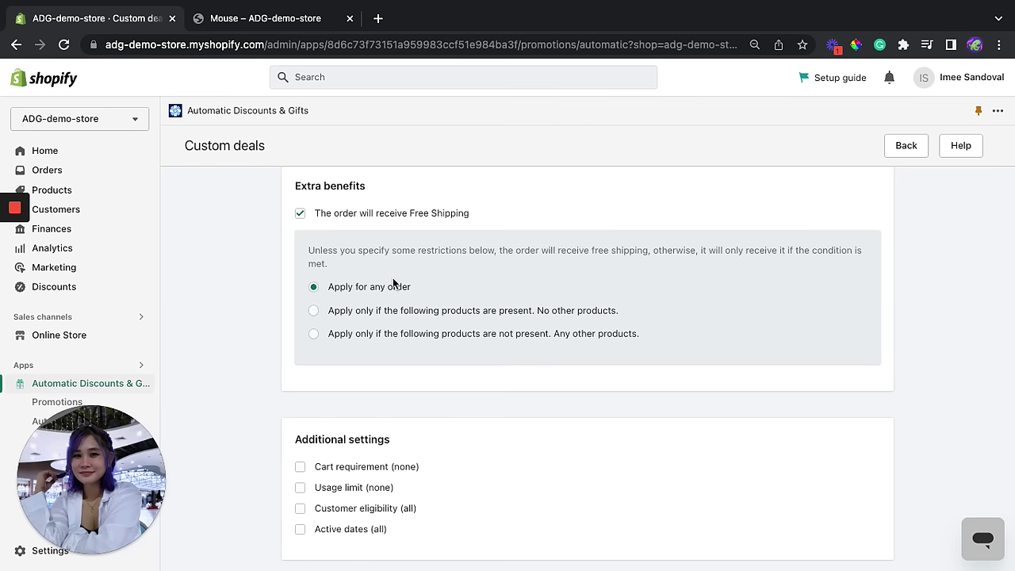
scroll(393, 280, "up", 1)
scroll(392, 282, "up", 1)
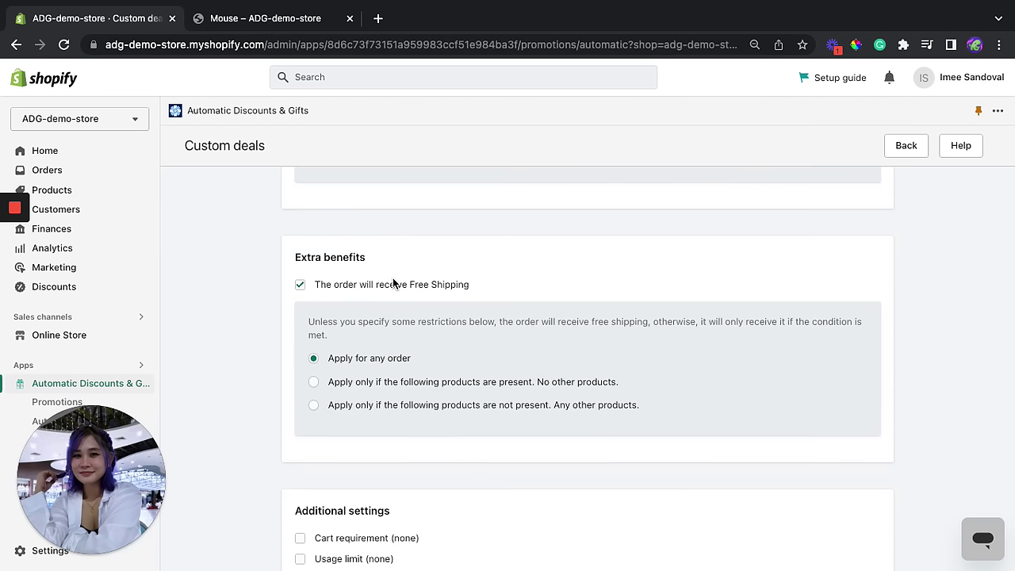
scroll(392, 277, "down", 3)
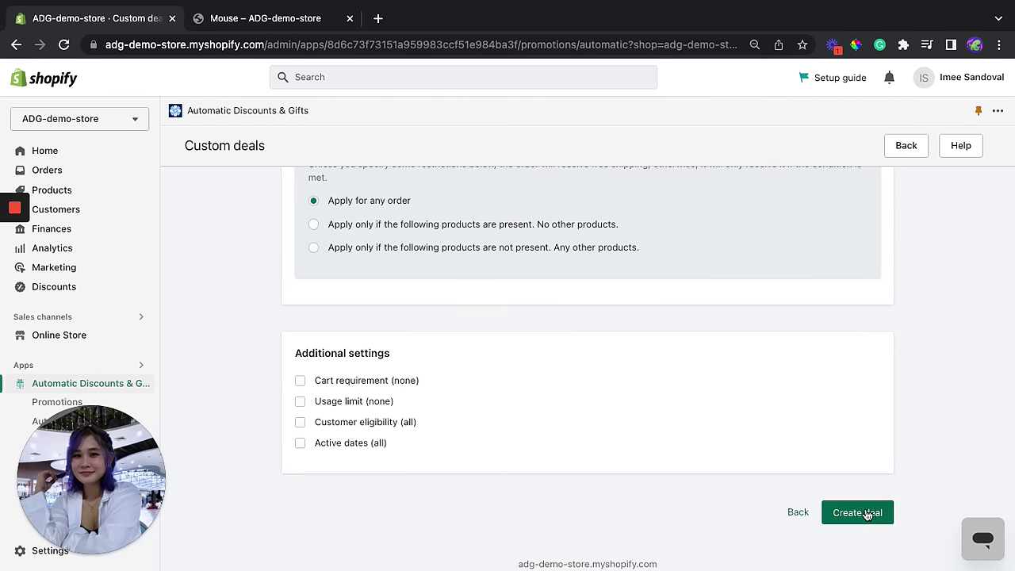
Save the deal and start an automatic promotion with a triggering condition.
left_click(867, 513)
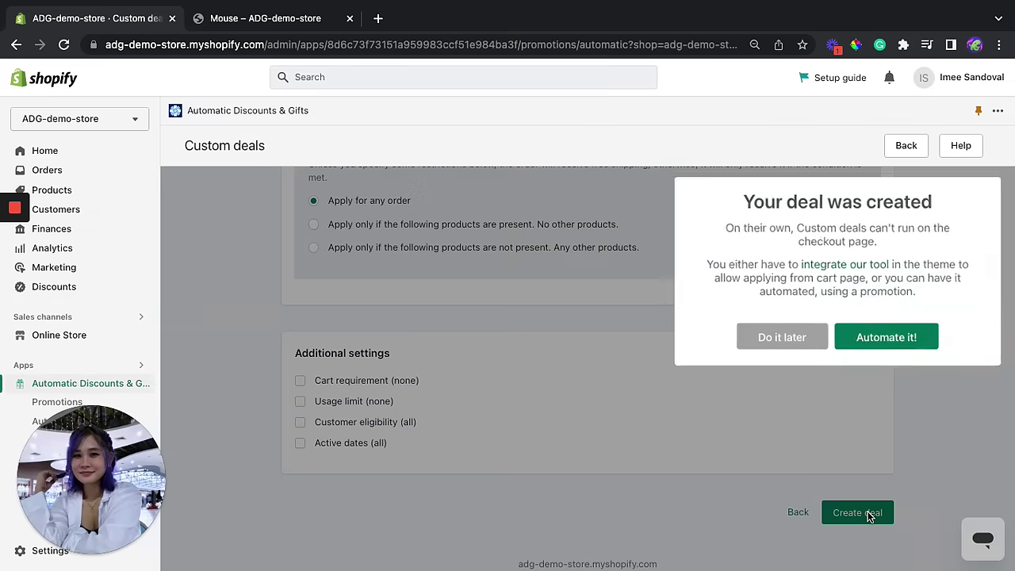
left_click(873, 347)
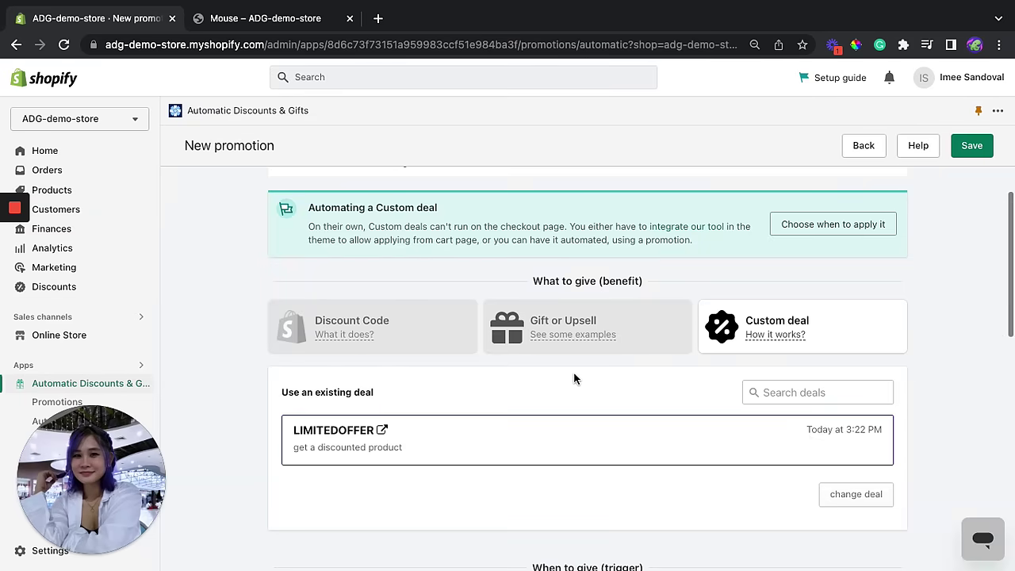
scroll(575, 378, "down", 4)
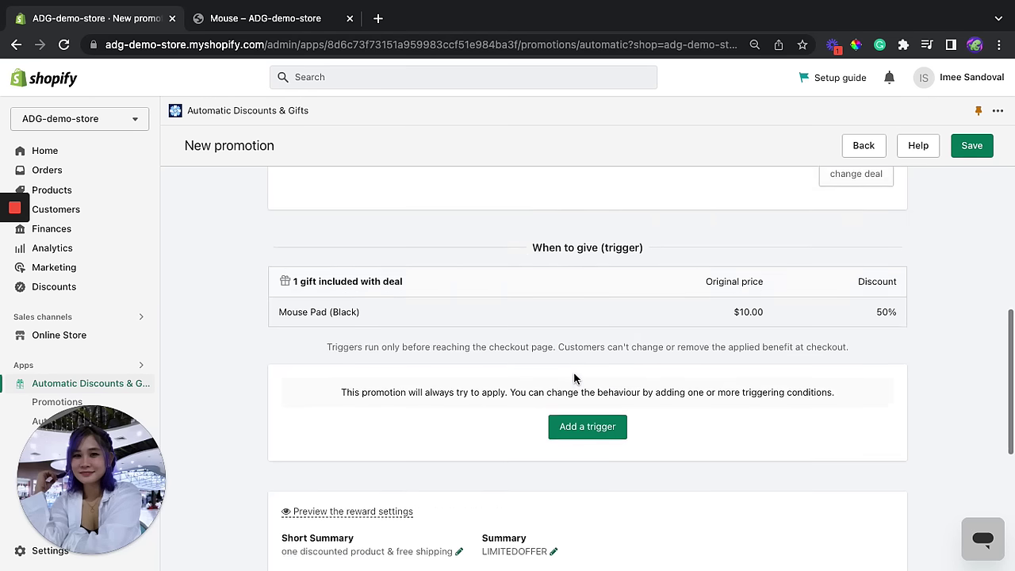
scroll(575, 378, "down", 1)
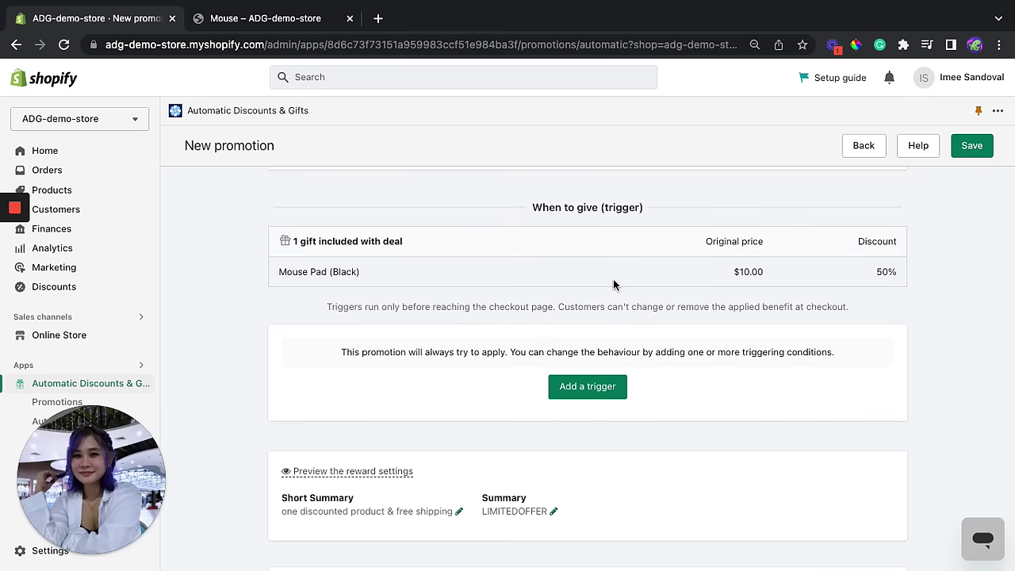
left_click(608, 387)
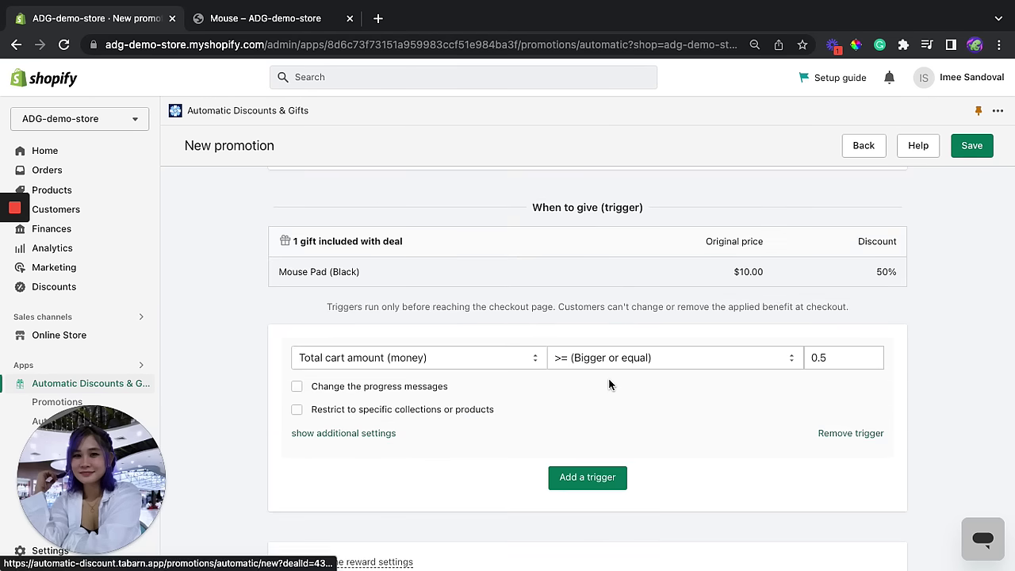
scroll(609, 384, "down", 1)
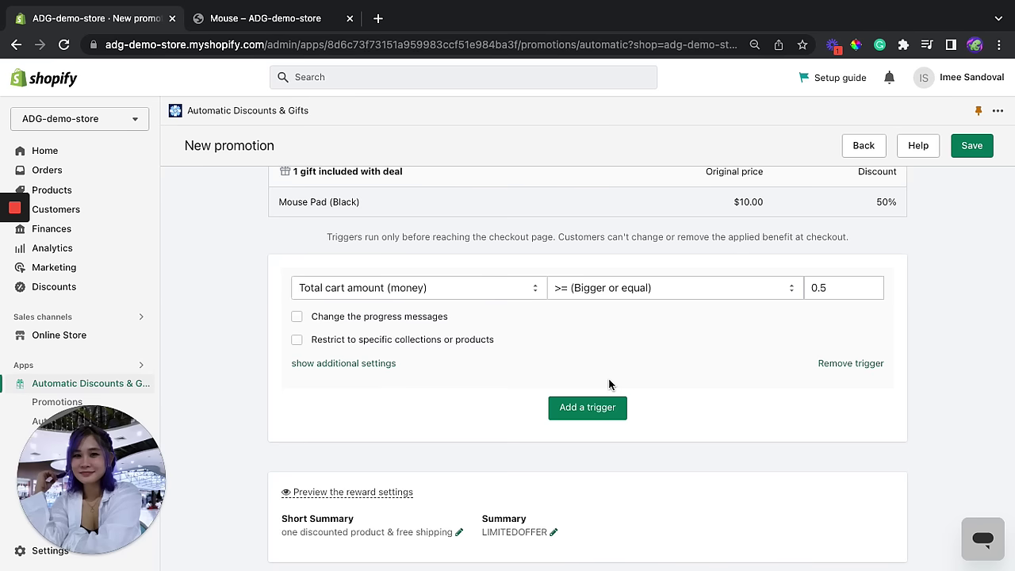
Set the trigger to Number of items in cart with a value of 2.
left_click(475, 290)
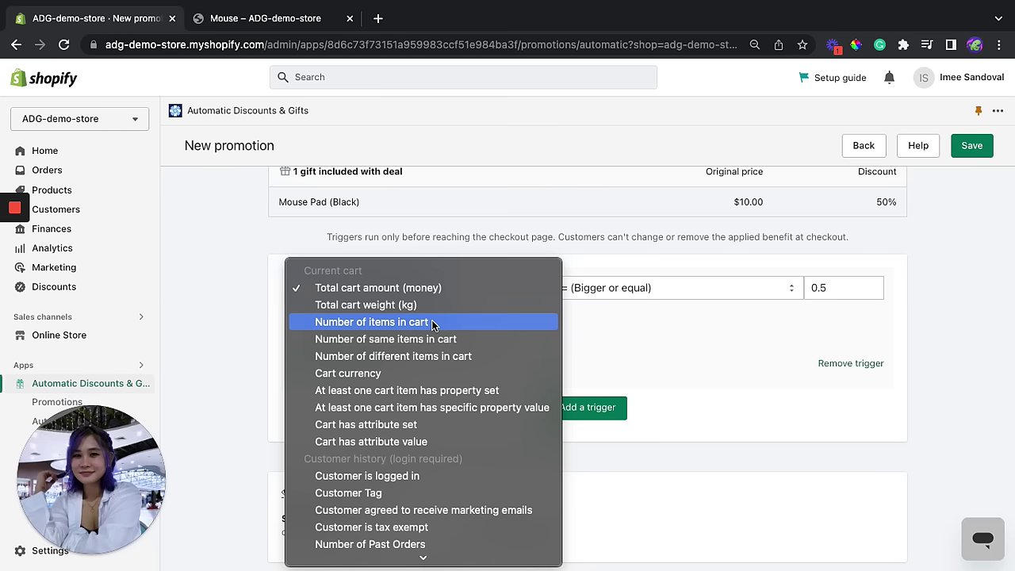
left_click(431, 322)
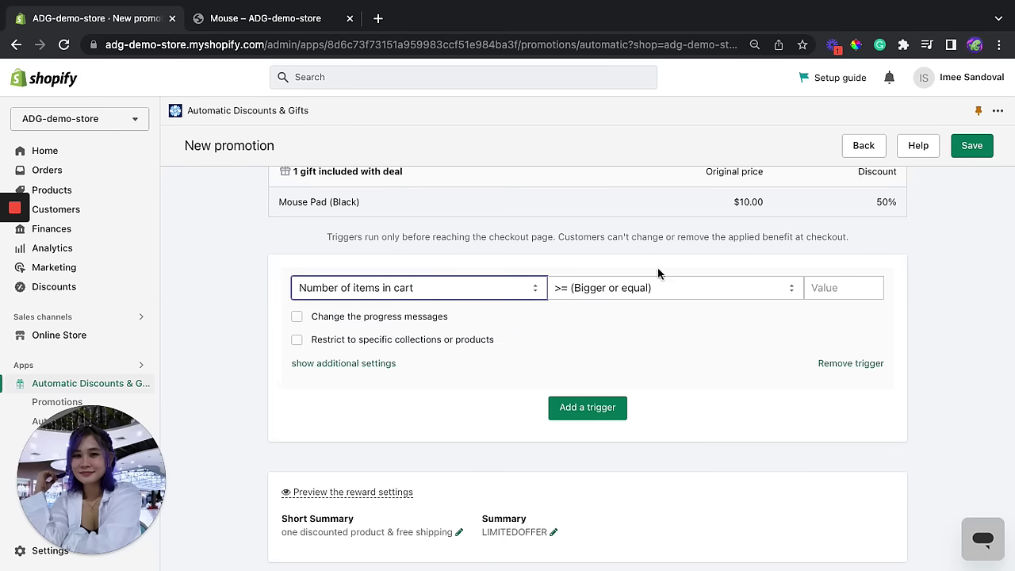
left_click(843, 287)
type("2")
left_click(928, 247)
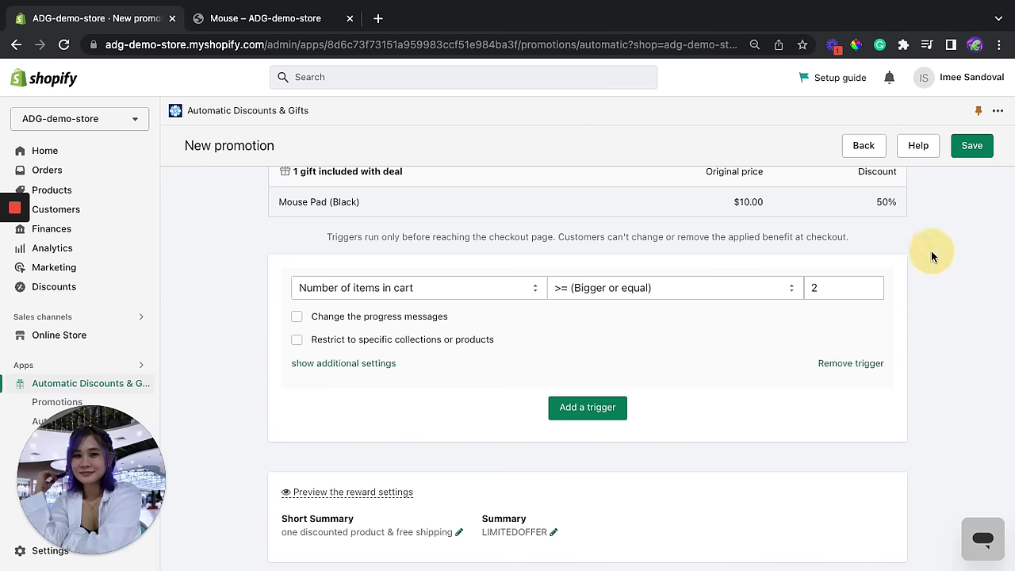
Enable custom progress messages and restrict the trigger to specific collections or products.
left_click(297, 317)
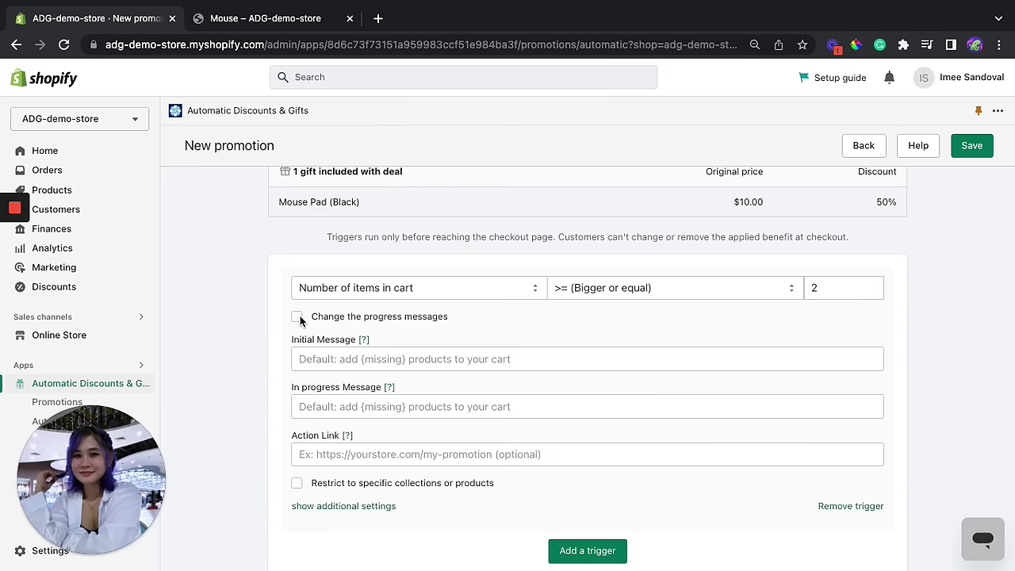
scroll(300, 320, "down", 2)
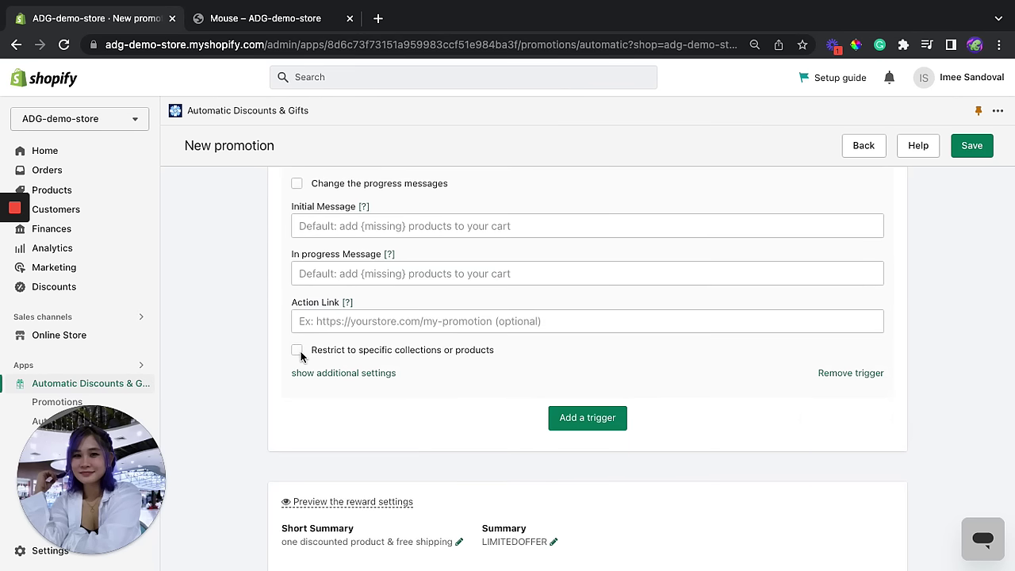
left_click(298, 350)
scroll(461, 389, "up", 1)
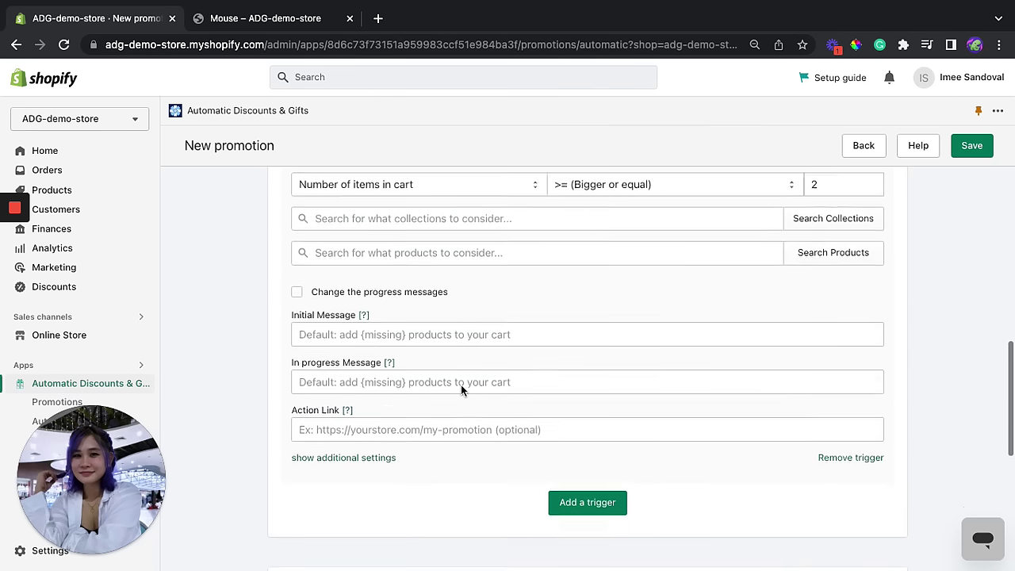
scroll(461, 384, "up", 2)
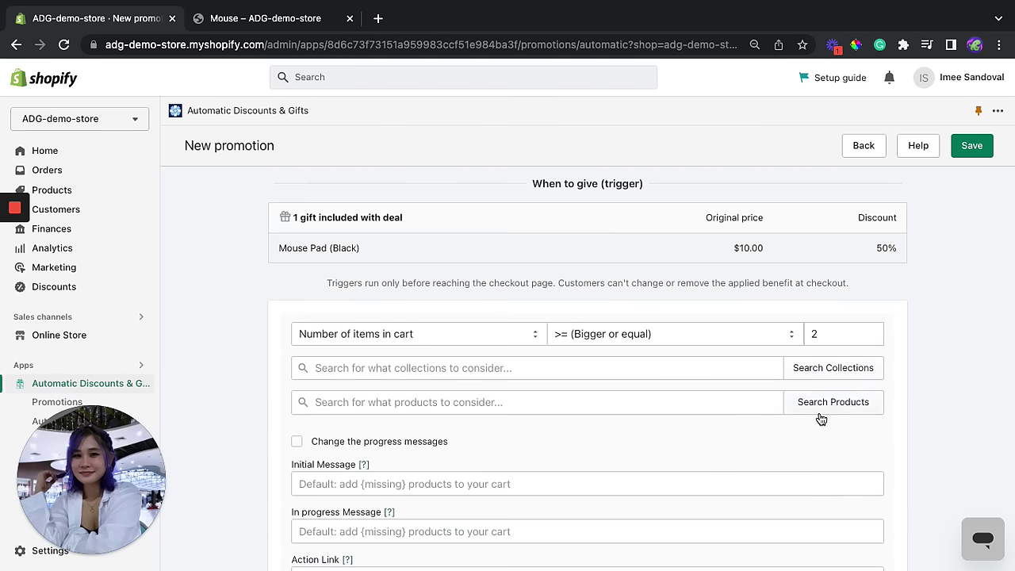
Restrict the trigger to the Mouse product with all variants: Black, Silver, Silver accent.
left_click(833, 412)
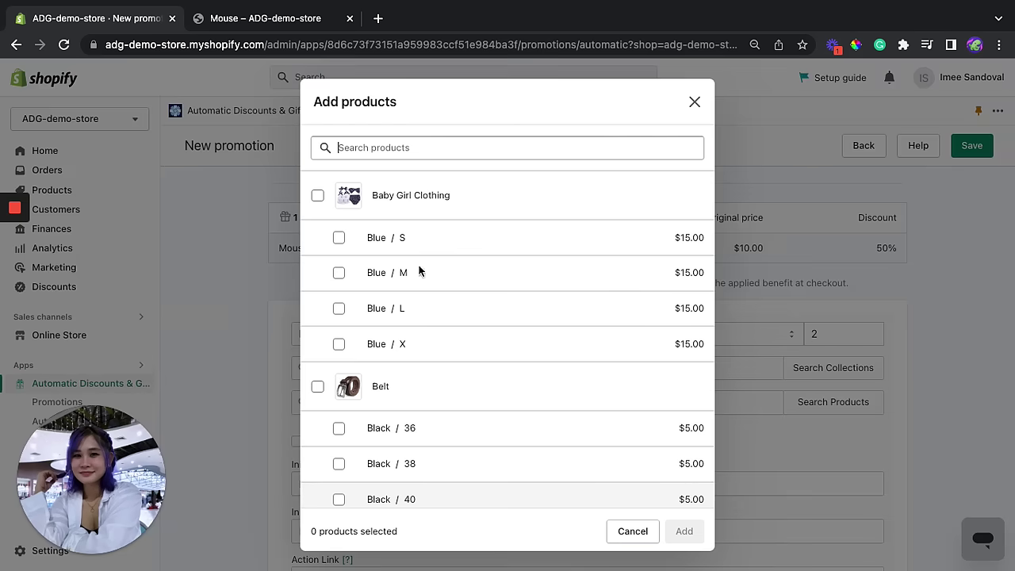
type("mouse")
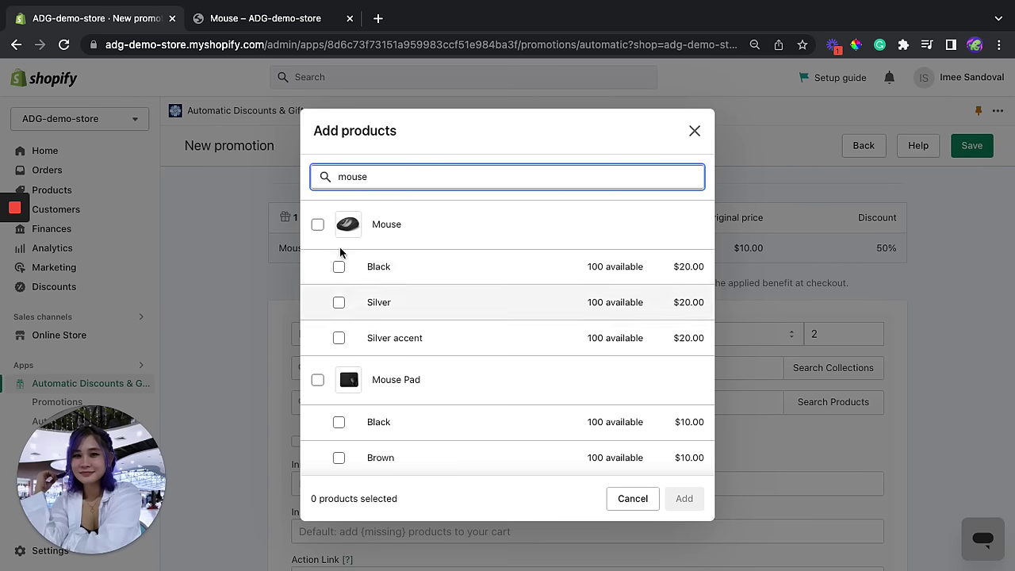
left_click(318, 224)
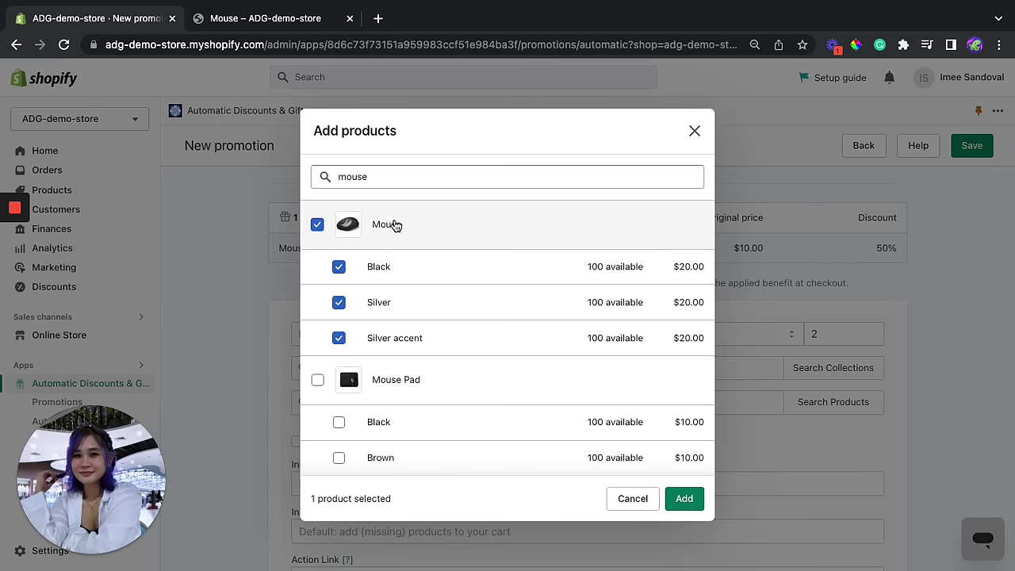
left_click(684, 498)
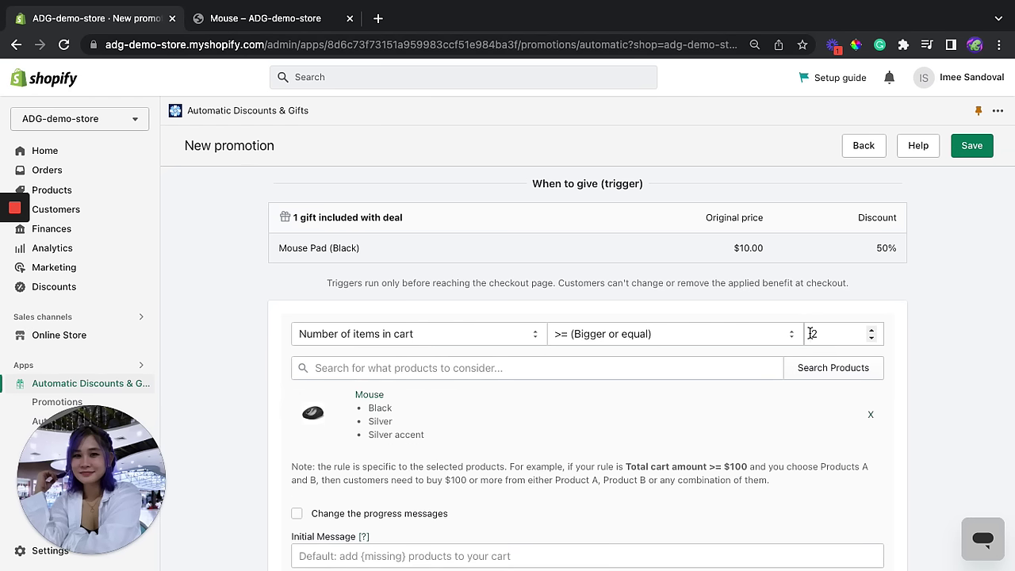
Change the Short Summary to 'Buy 2 to get a discounted item + free shipping'.
scroll(827, 296, "down", 2)
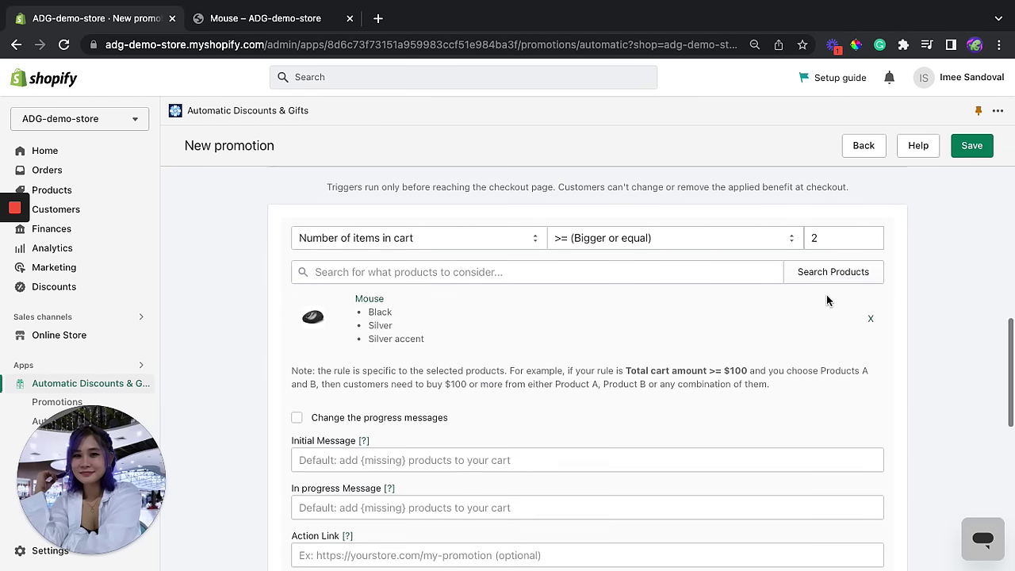
scroll(826, 299, "down", 1)
scroll(826, 300, "up", 6)
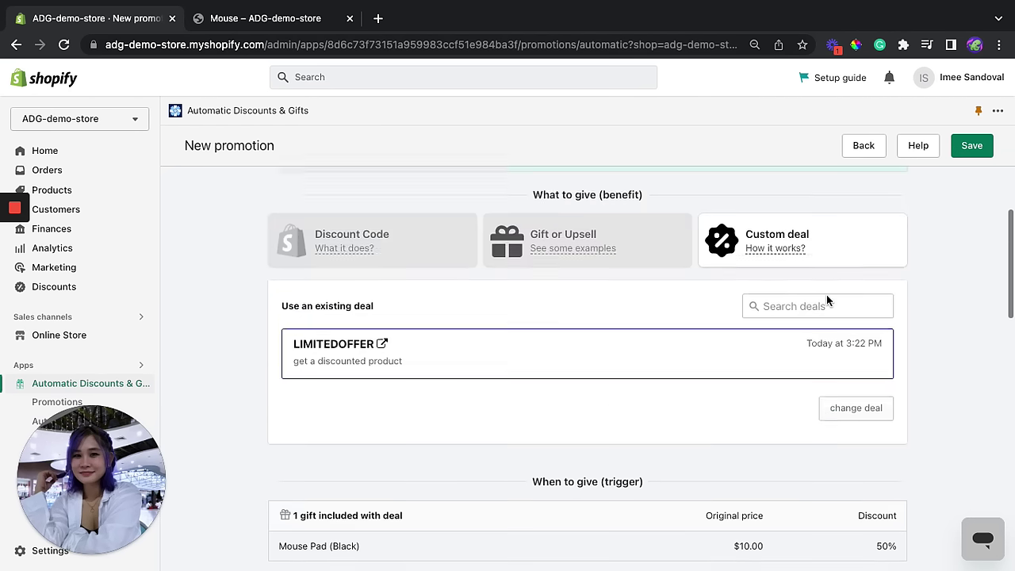
scroll(826, 299, "up", 2)
scroll(826, 298, "down", 2)
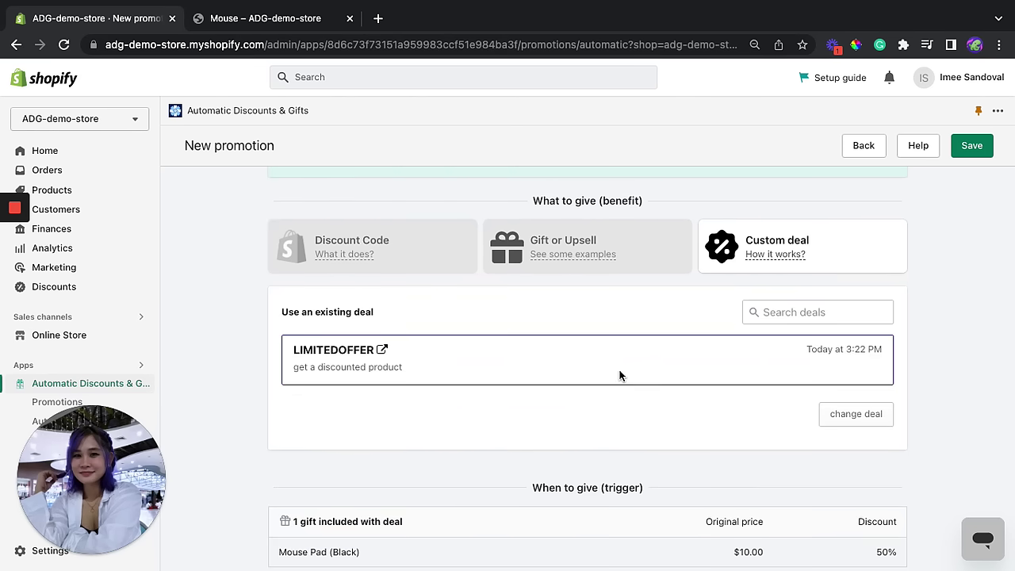
scroll(620, 375, "down", 2)
scroll(620, 375, "down", 1)
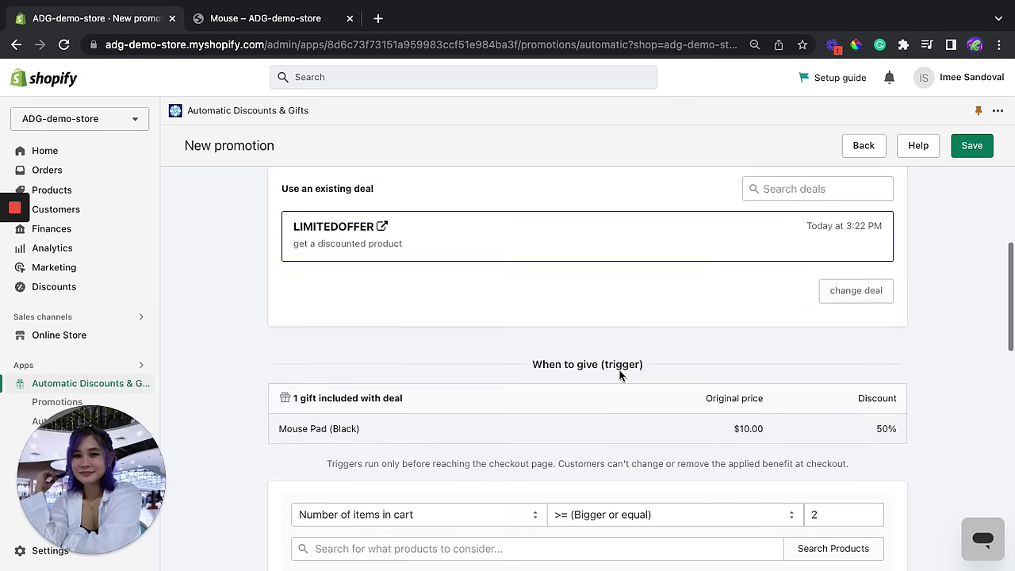
scroll(620, 375, "down", 10)
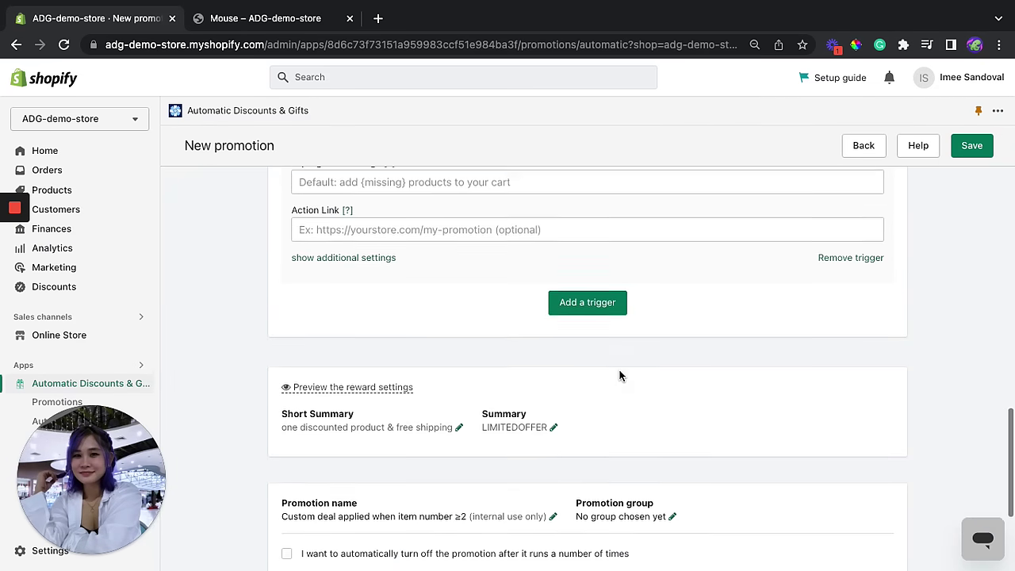
scroll(620, 375, "down", 4)
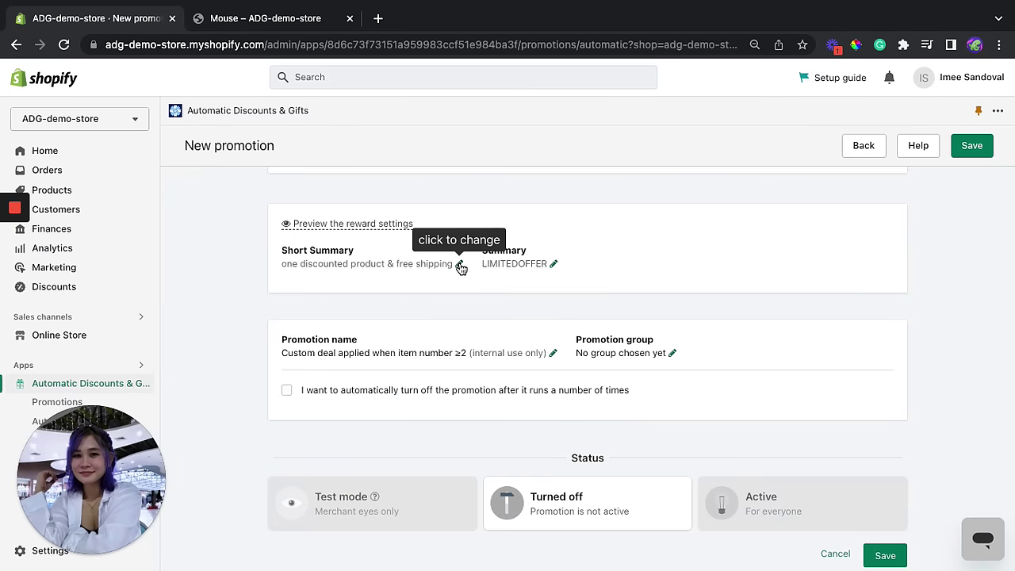
left_click(459, 265)
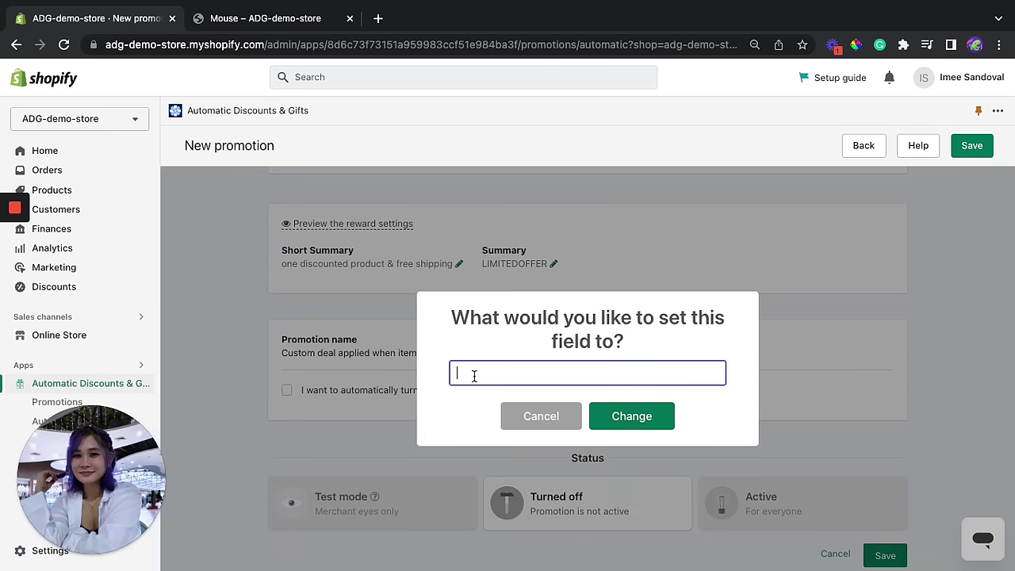
type("Buy 2 to get a discounted item ")
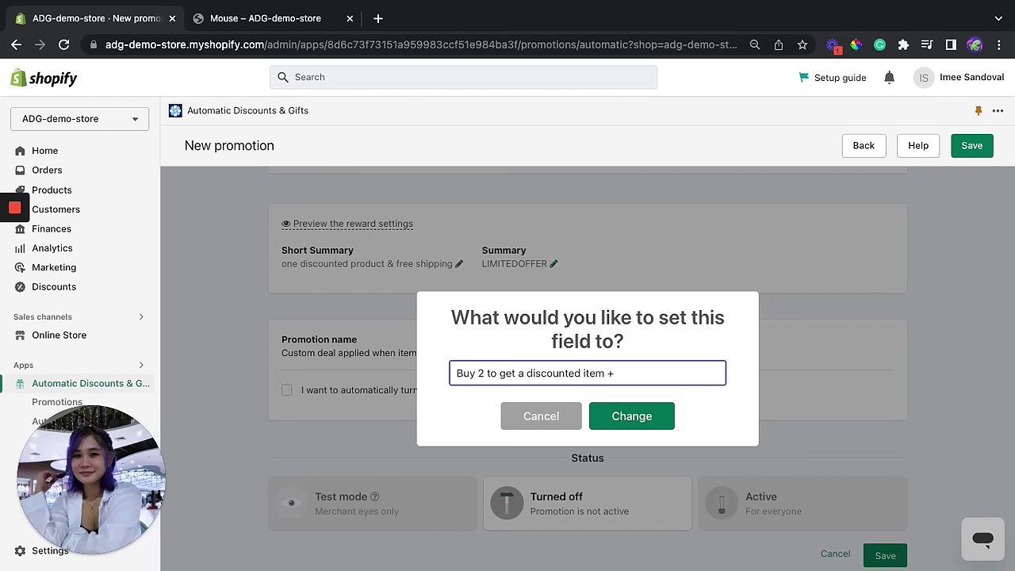
type("+ free shipping")
left_click(621, 414)
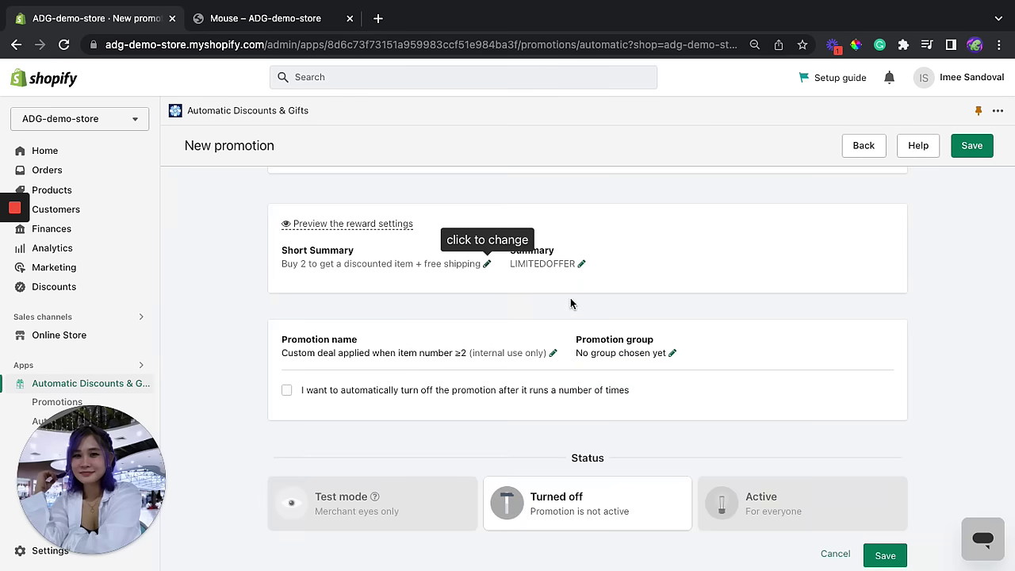
Set the LIMITEDOFFER promotion to Active for everyone and save it.
scroll(570, 304, "down", 1)
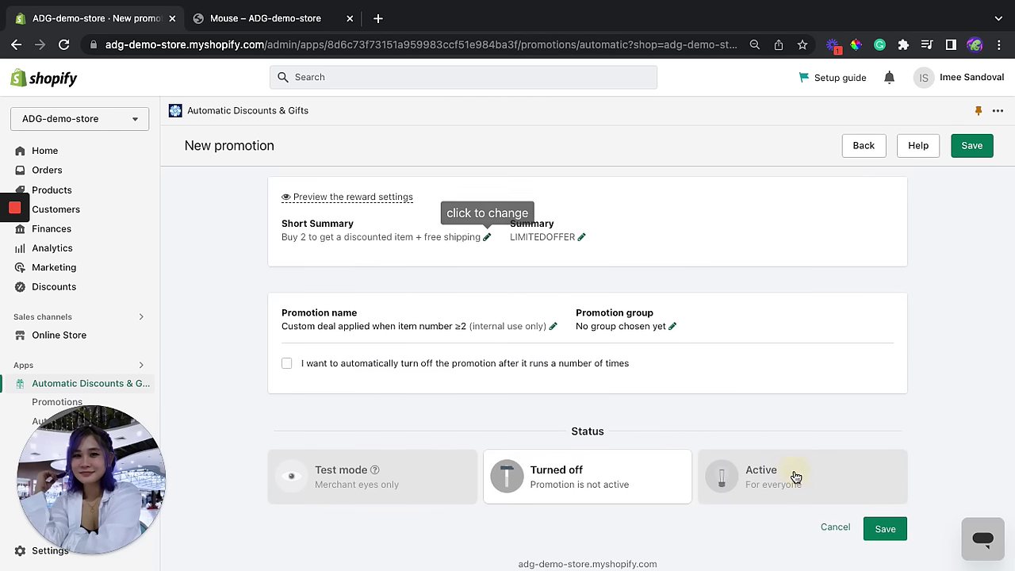
left_click(795, 476)
left_click(888, 531)
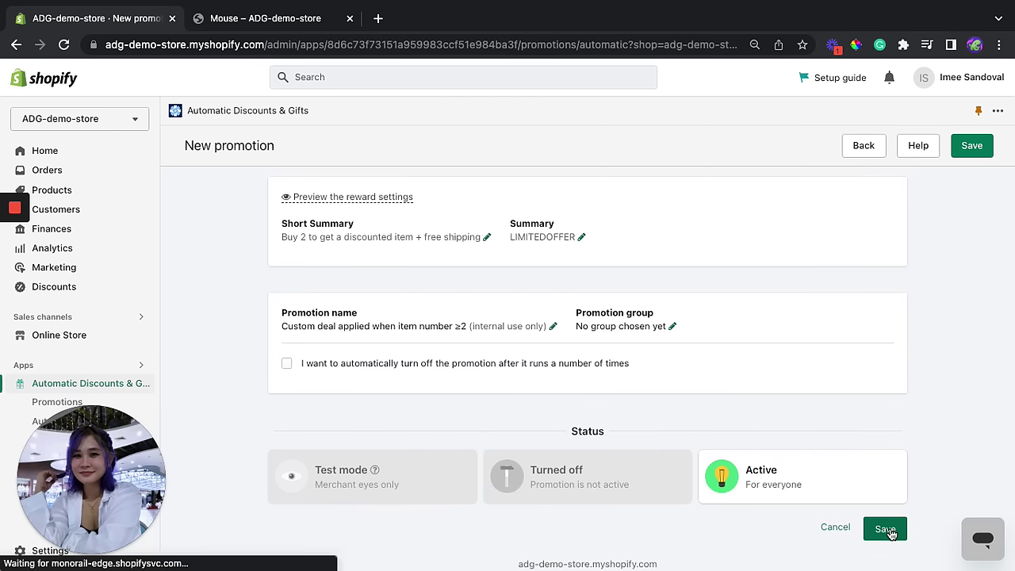
scroll(679, 323, "down", 1)
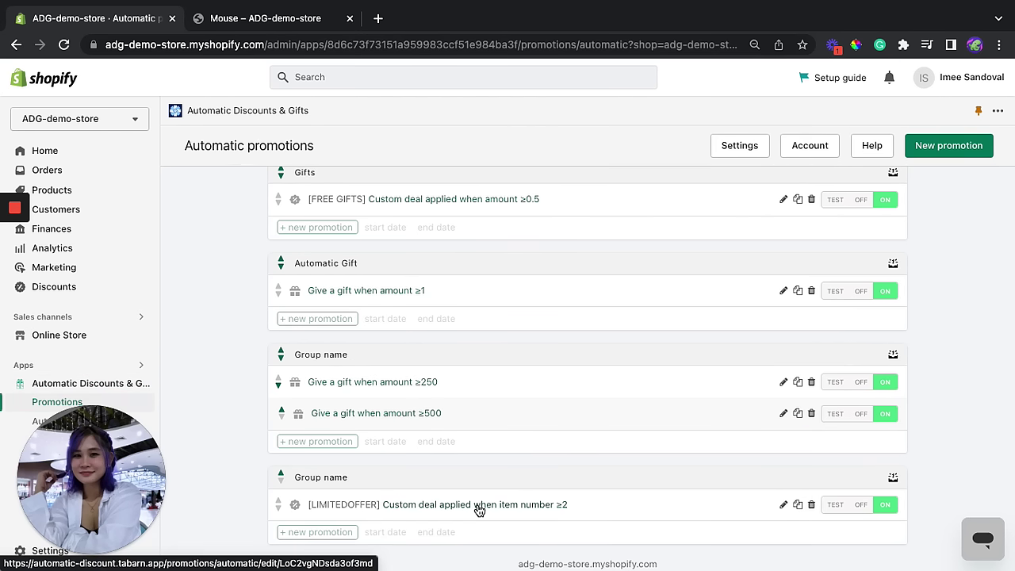
Reload the Mouse product page and put two black Mice in the cart.
left_click(287, 24)
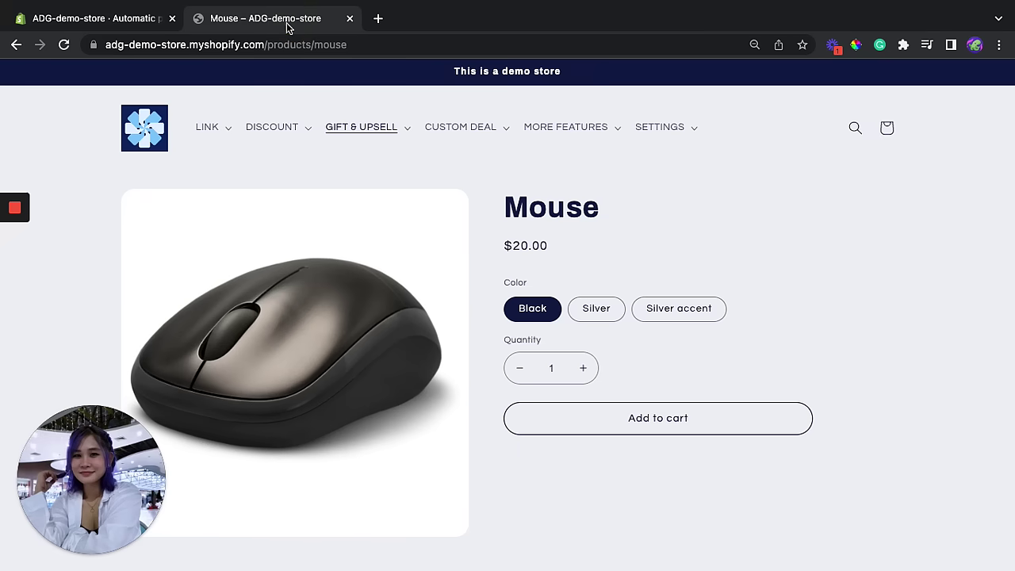
left_click(64, 45)
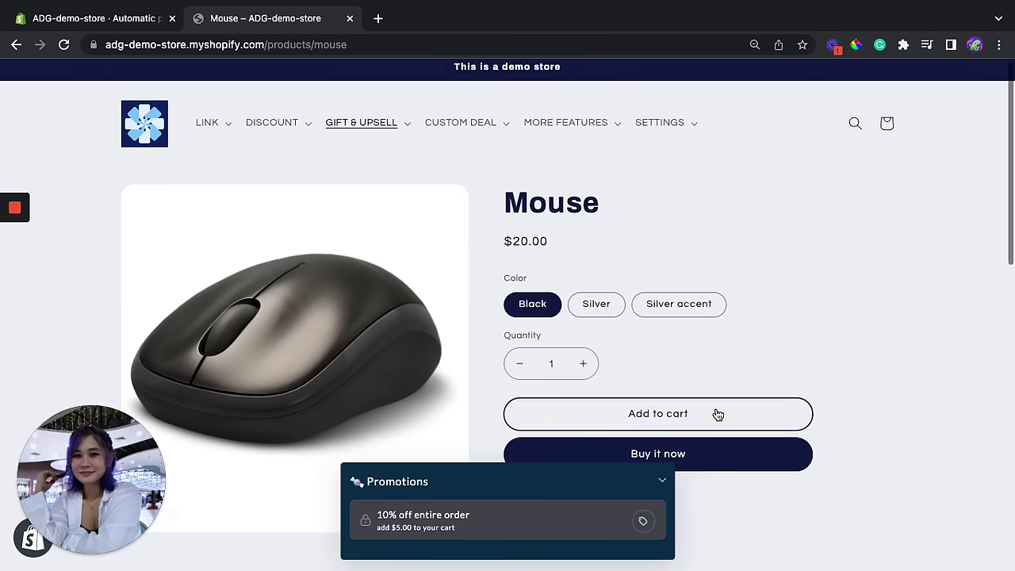
left_click(692, 414)
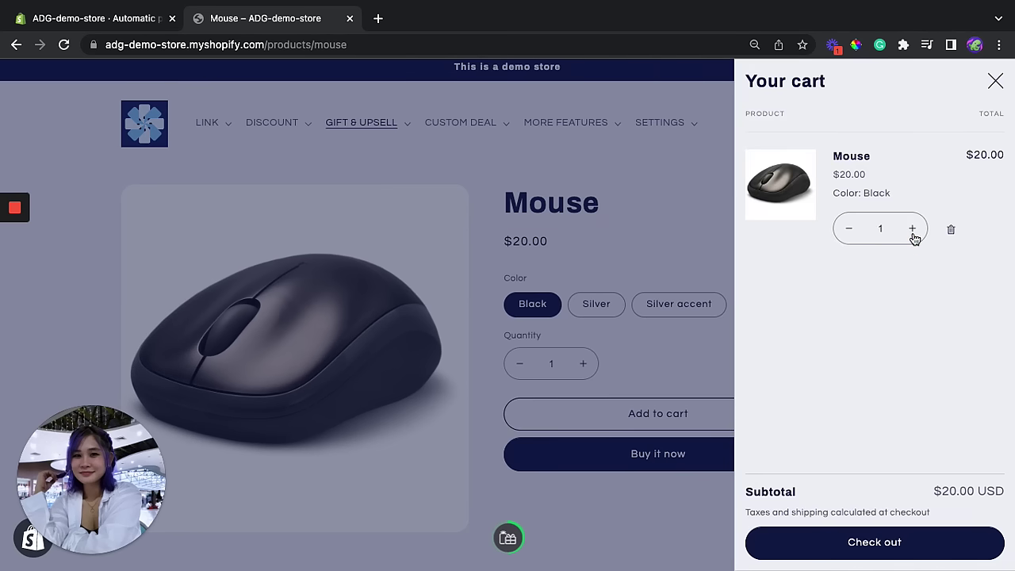
left_click(911, 230)
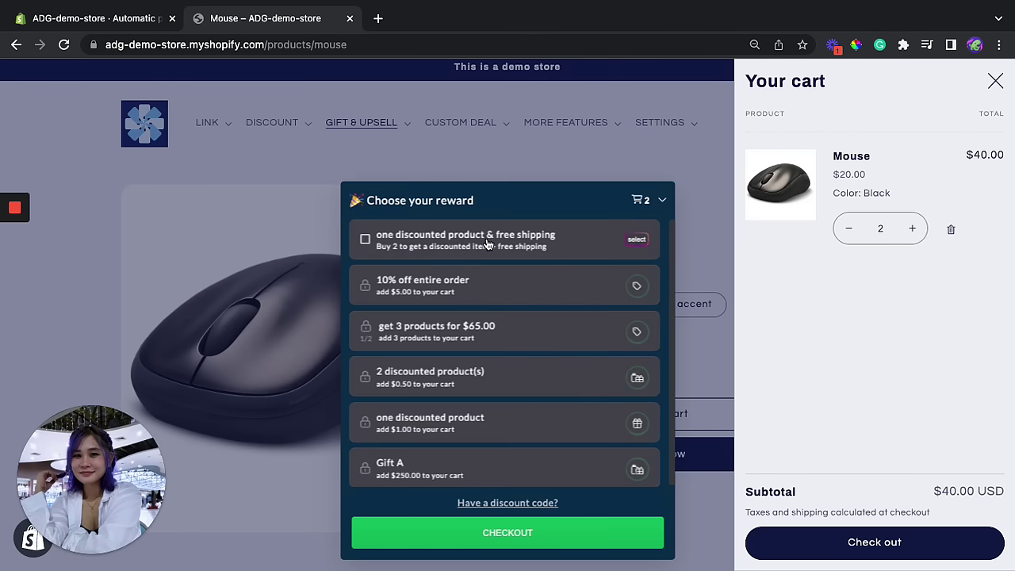
Claim the discounted product & free shipping reward with one half-price Mouse Pad, then check out.
left_click(568, 244)
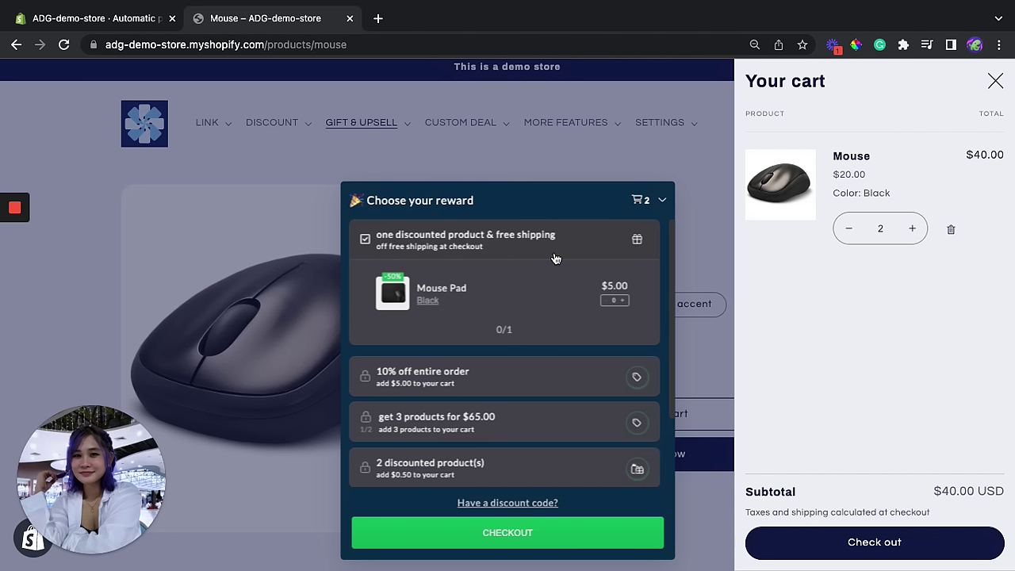
left_click(621, 302)
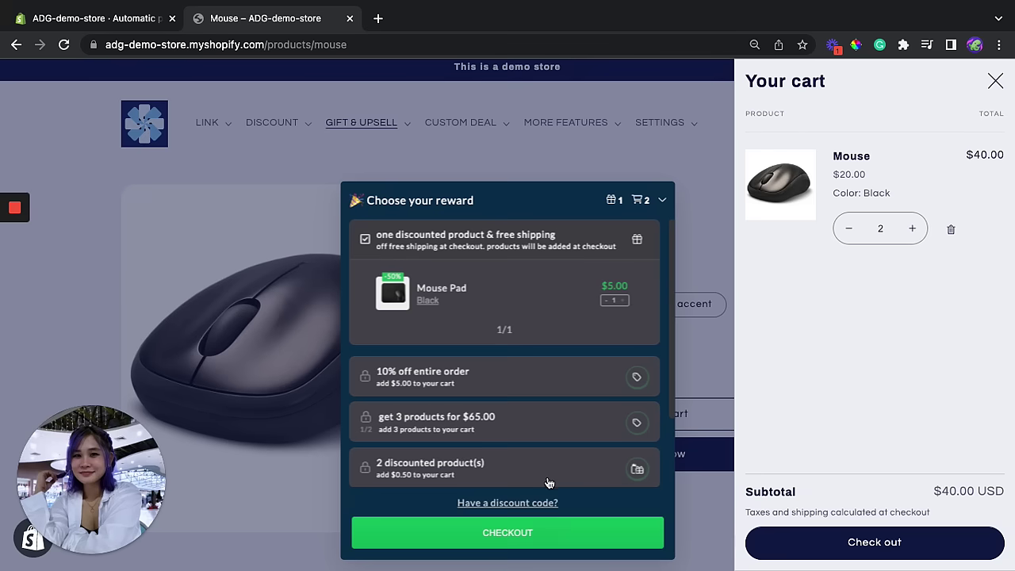
left_click(556, 536)
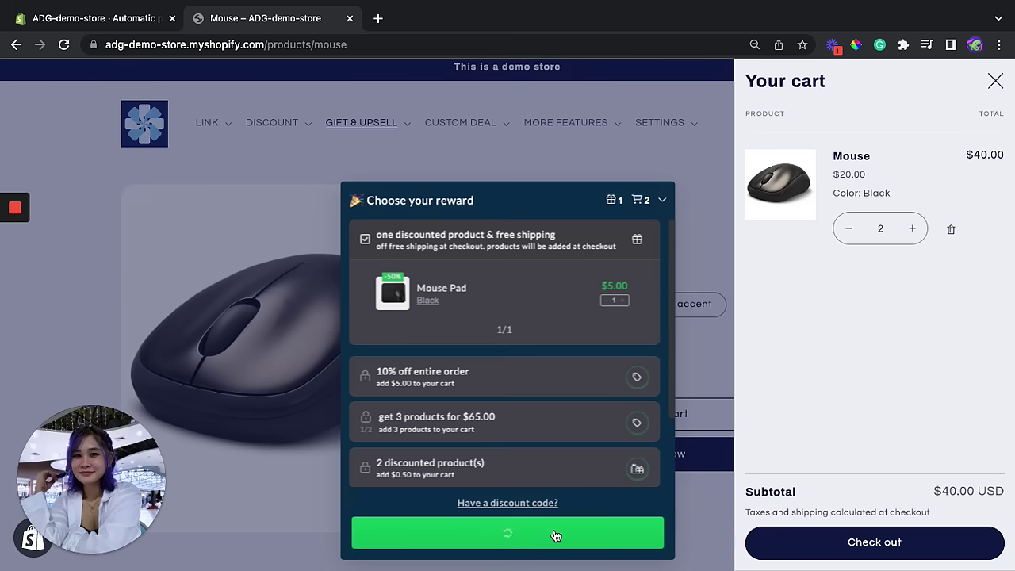